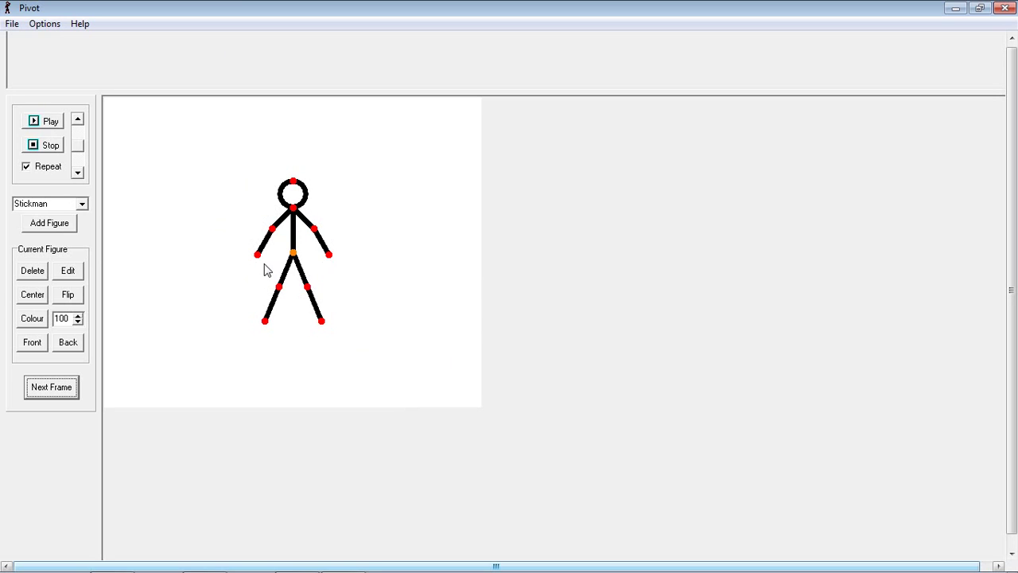
Raise the stickman's left arm up-left for the starting pose.
mouse_move(258, 260)
mouse_down()
mouse_move(322, 248)
mouse_move(291, 279)
mouse_move(245, 261)
mouse_move(233, 199)
mouse_move(234, 291)
mouse_move(244, 236)
mouse_move(254, 256)
mouse_move(302, 275)
mouse_move(297, 234)
mouse_move(310, 245)
mouse_move(291, 271)
mouse_move(296, 257)
mouse_move(260, 257)
mouse_up()
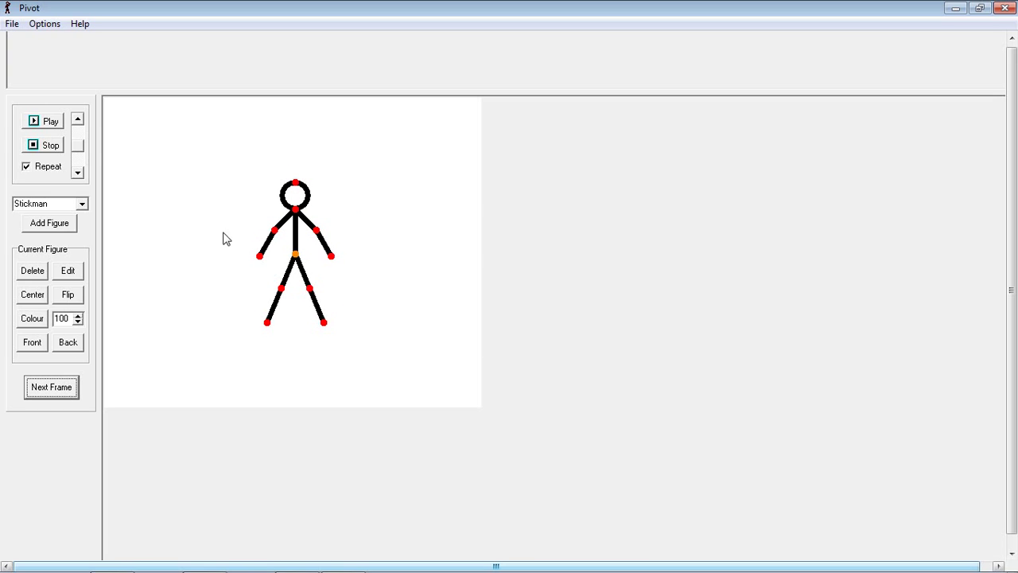
Add successive frames as the stickman's left hand lifts progressively higher up-left.
click(73, 390)
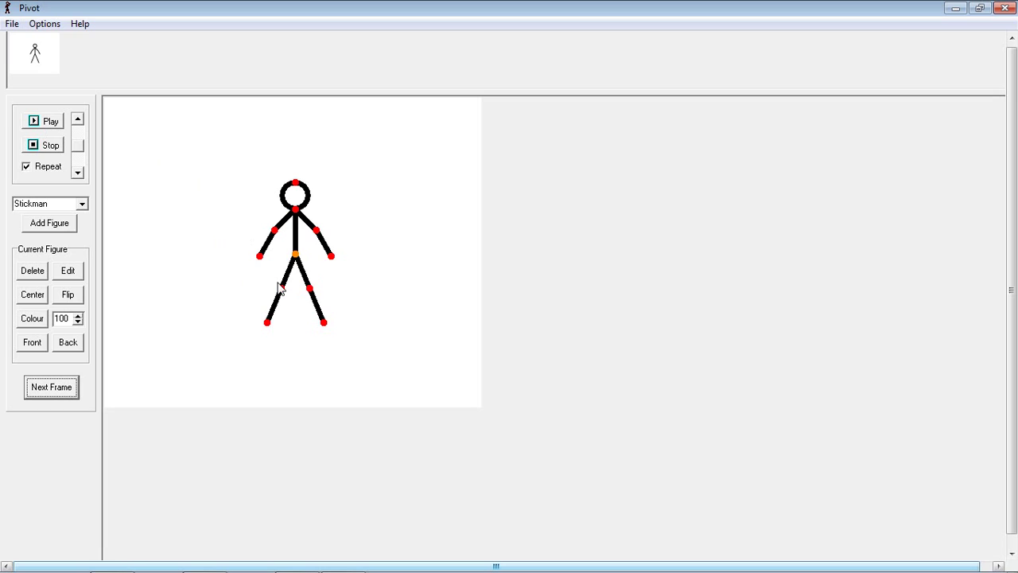
mouse_move(260, 258)
mouse_down()
mouse_move(249, 220)
mouse_move(236, 243)
mouse_move(234, 215)
mouse_move(241, 276)
mouse_move(249, 222)
mouse_move(252, 262)
mouse_move(271, 272)
mouse_move(250, 267)
mouse_up()
key(Return)
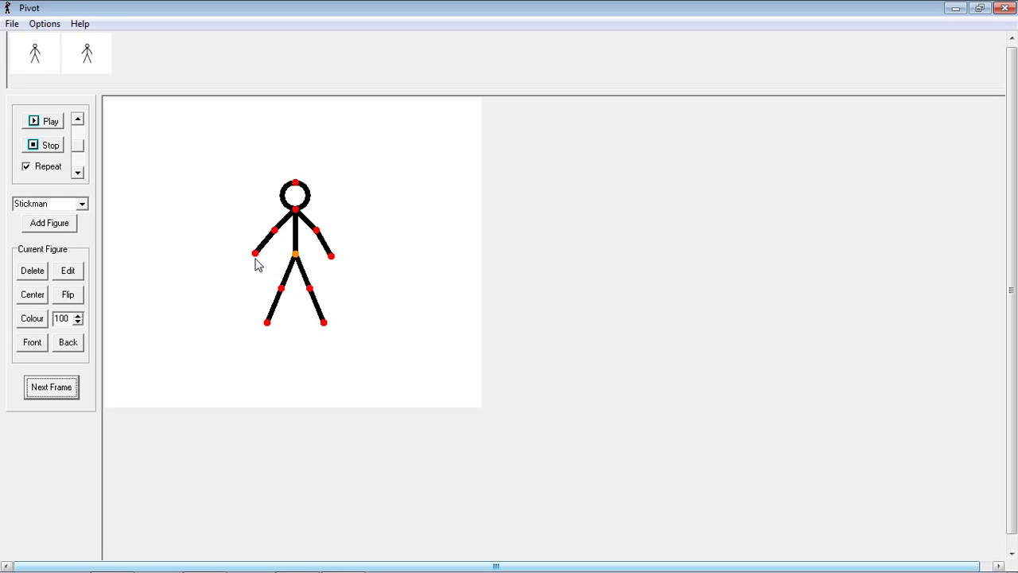
mouse_move(255, 255)
mouse_down()
mouse_move(248, 223)
mouse_move(262, 204)
mouse_move(244, 222)
mouse_move(258, 268)
mouse_up()
key(Return)
key(Return)
key(Return)
key(Return)
key(Return)
key(Return)
key(Return)
key(Return)
key(Return)
key(Return)
key(Return)
key(Return)
key(Return)
key(Return)
key(Return)
key(Return)
key(Return)
key(Return)
key(Return)
key(Return)
key(Return)
key(Return)
key(Return)
key(Return)
key(Return)
key(Return)
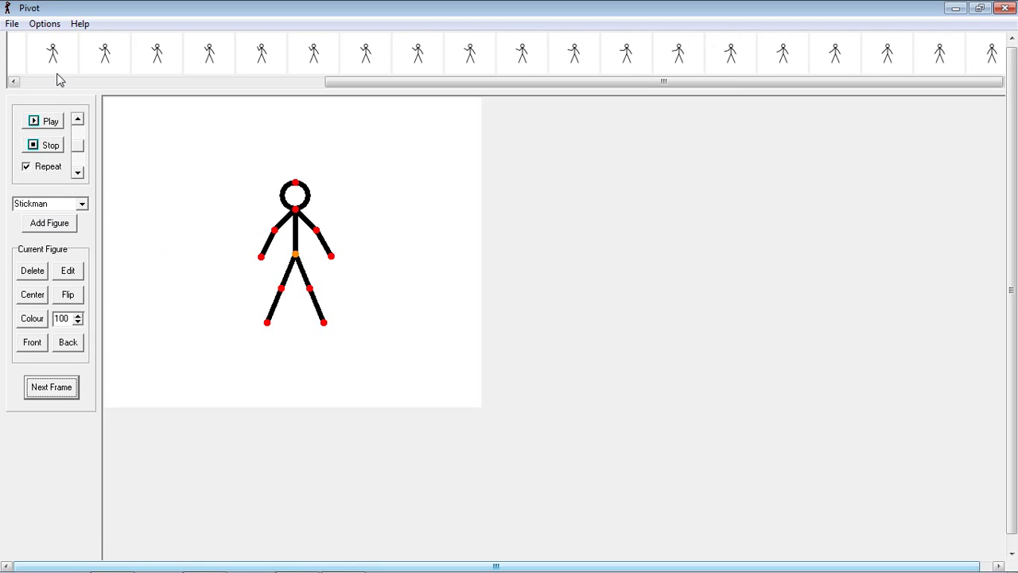
Play the waving animation, adjust the speed slider, then stop playback.
drag(386, 81, 18, 106)
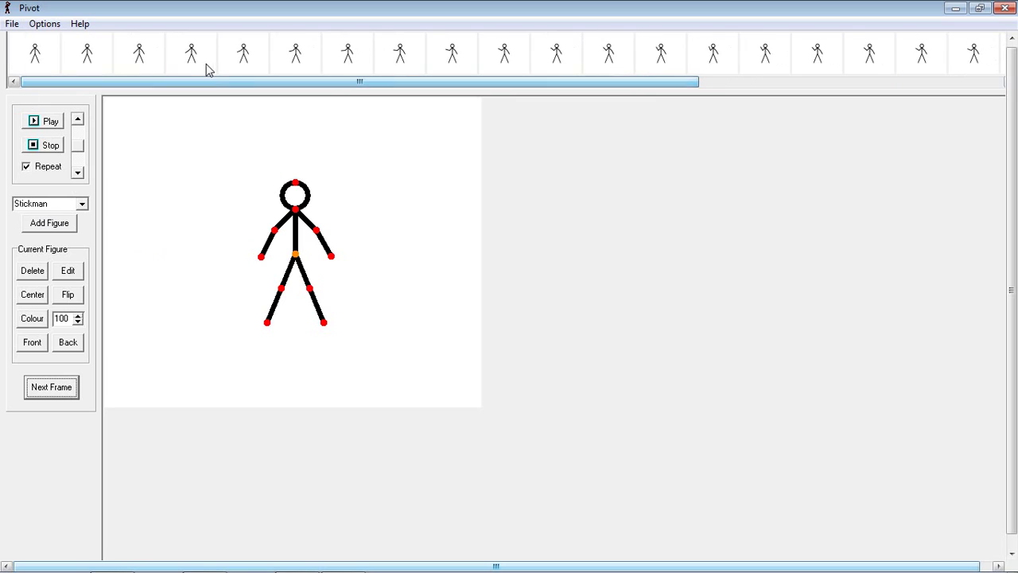
drag(209, 80, 536, 83)
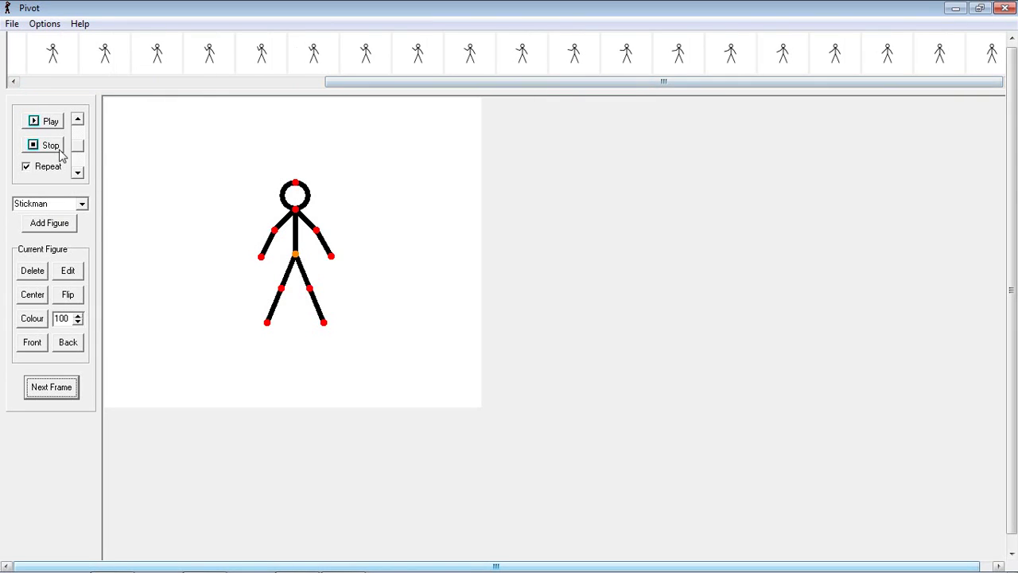
drag(77, 148, 77, 129)
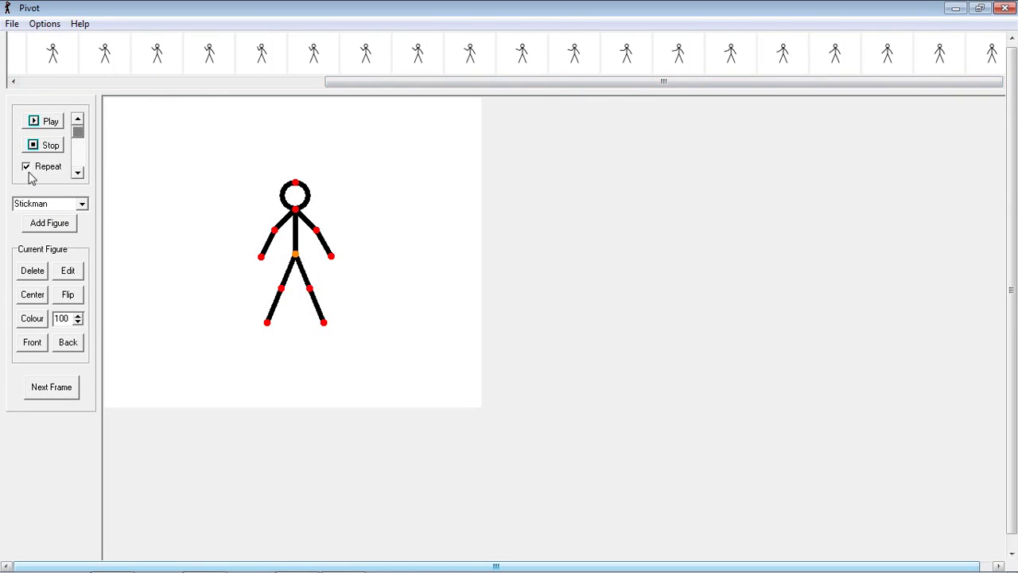
click(50, 122)
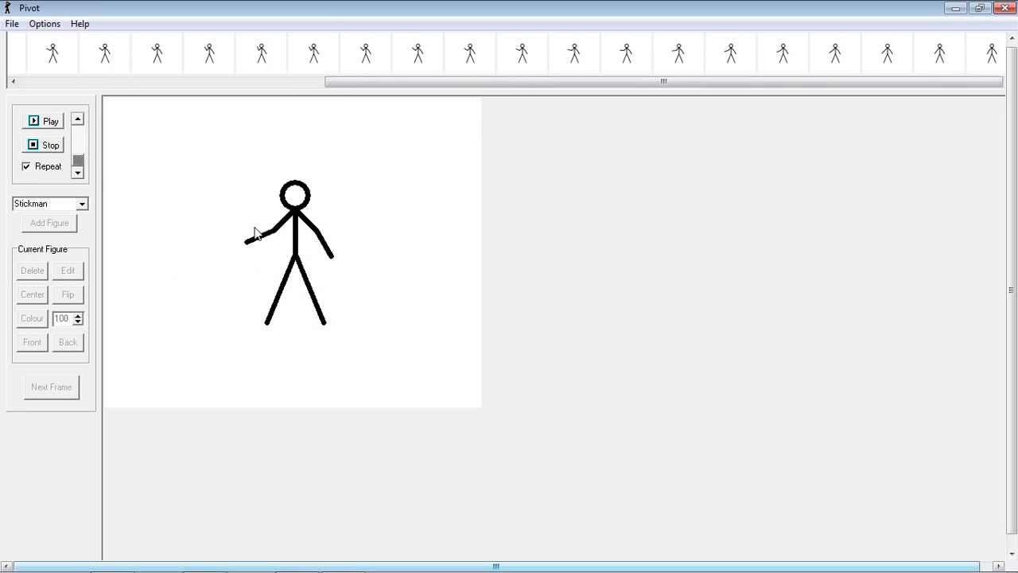
drag(80, 163, 77, 136)
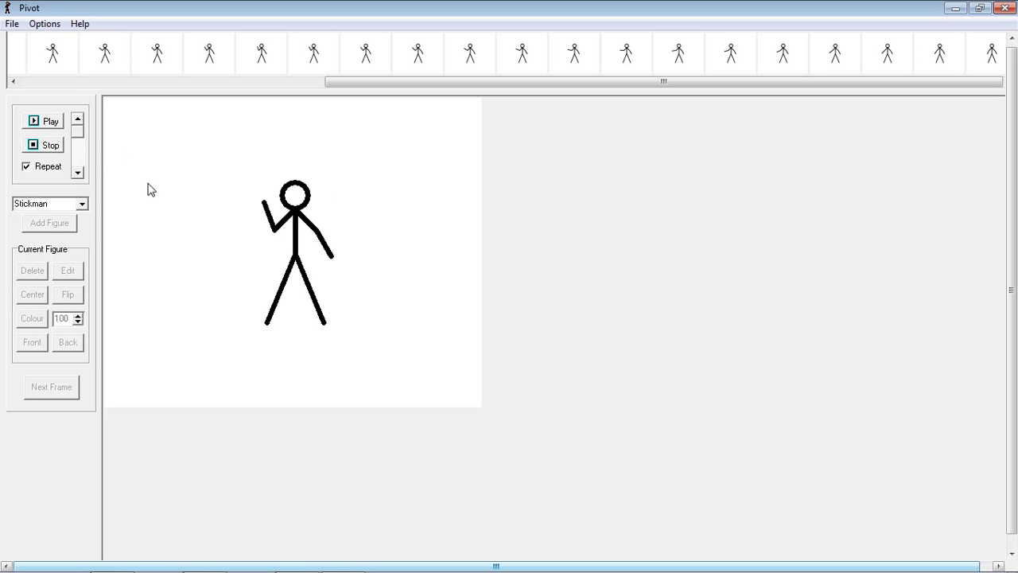
click(48, 148)
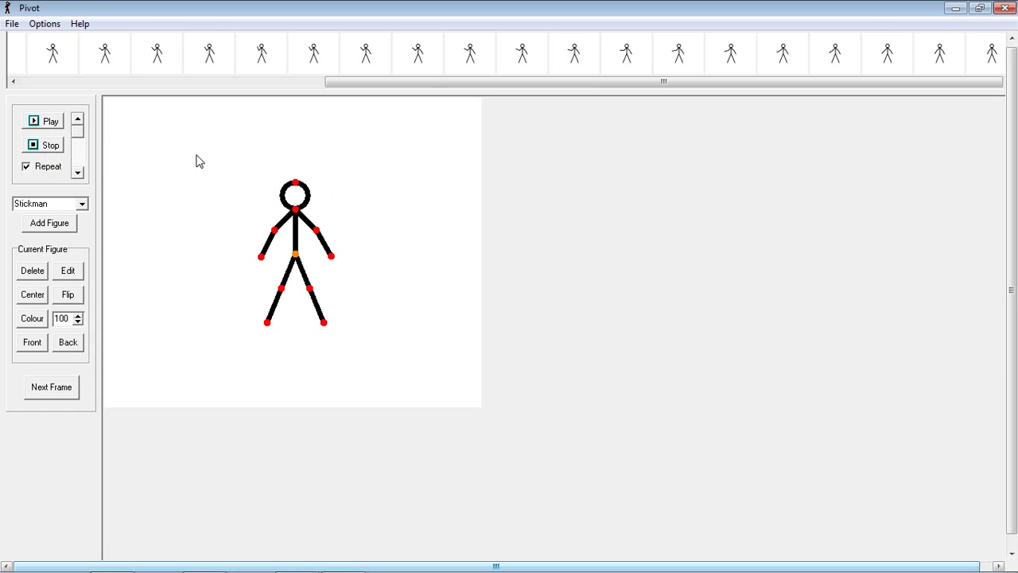
Change the animation width to 600, making the canvas 600 by 500, and accept the warning.
click(46, 24)
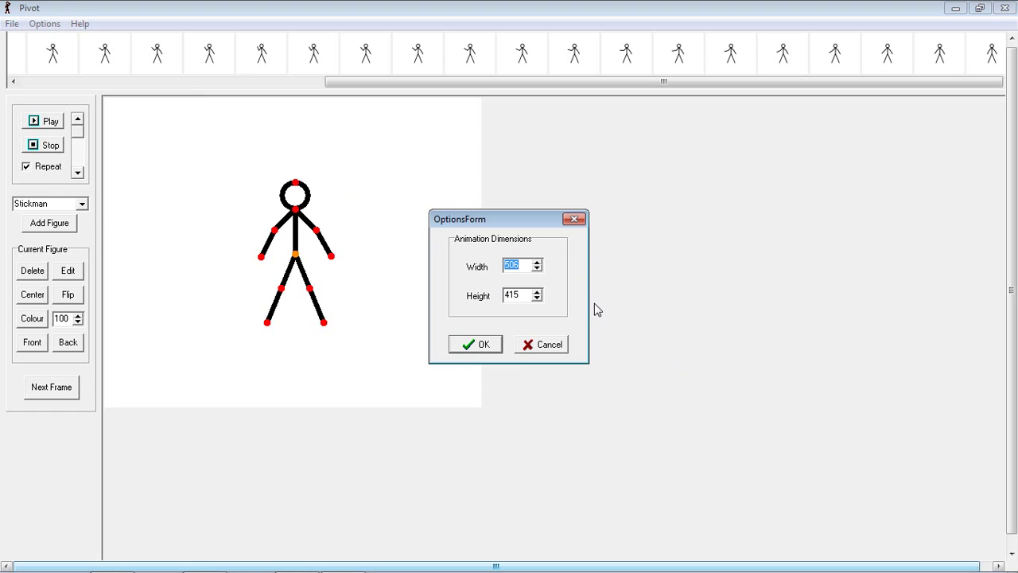
key(BackSpace)
text(600)
click(479, 347)
click(481, 313)
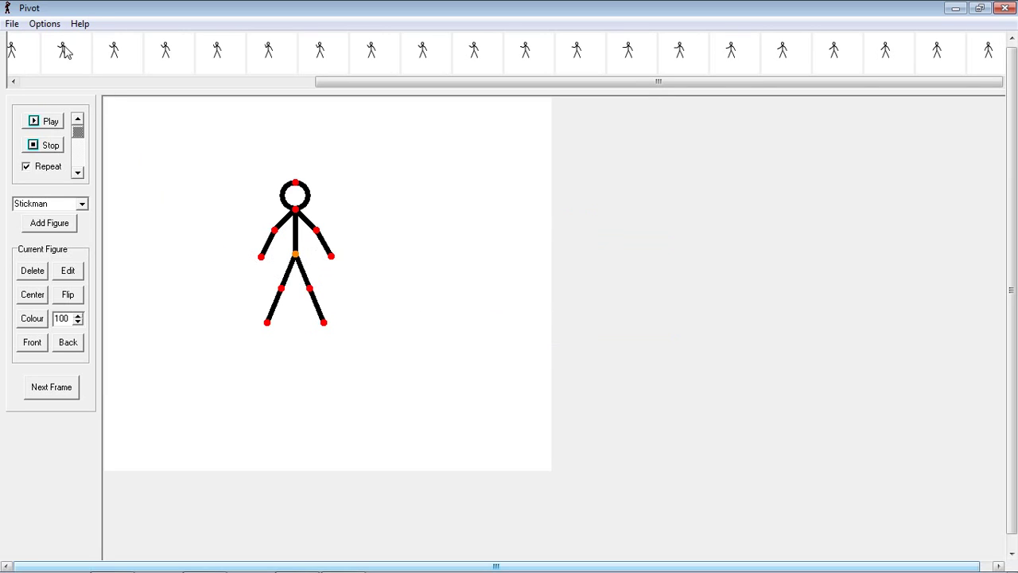
Start a new figure type with a segment extending left from the top joint, made a circle.
click(11, 24)
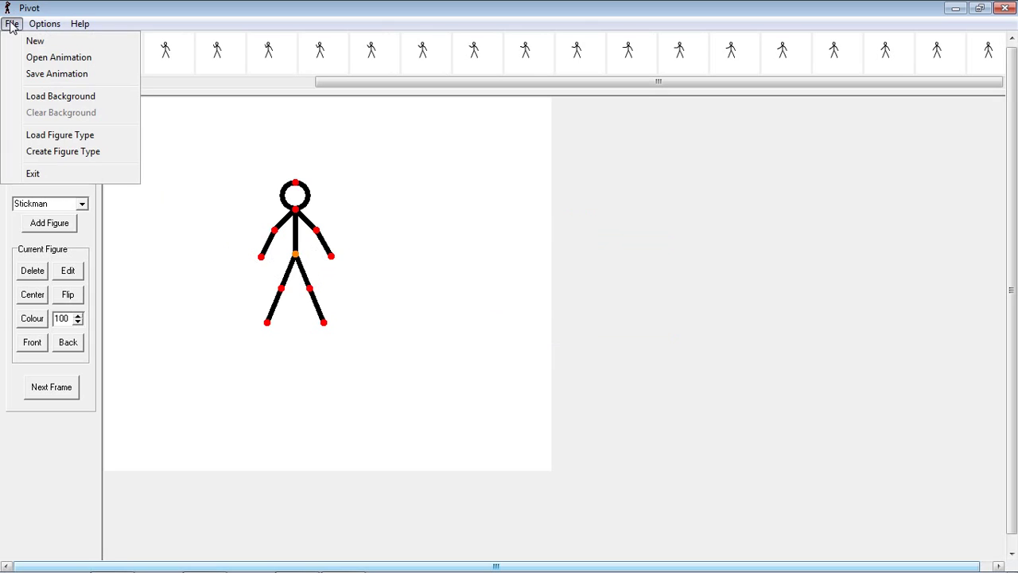
click(64, 152)
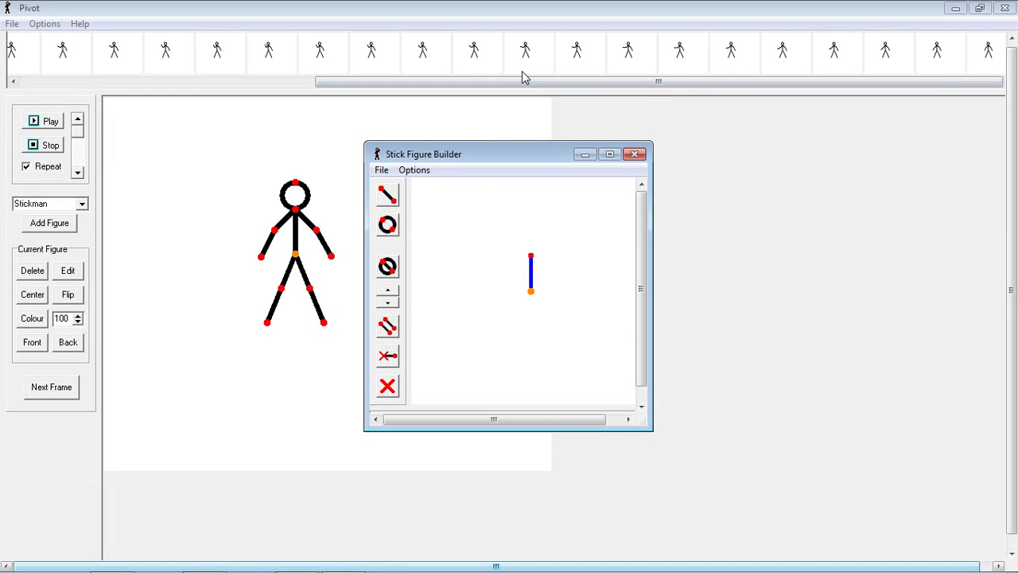
click(396, 200)
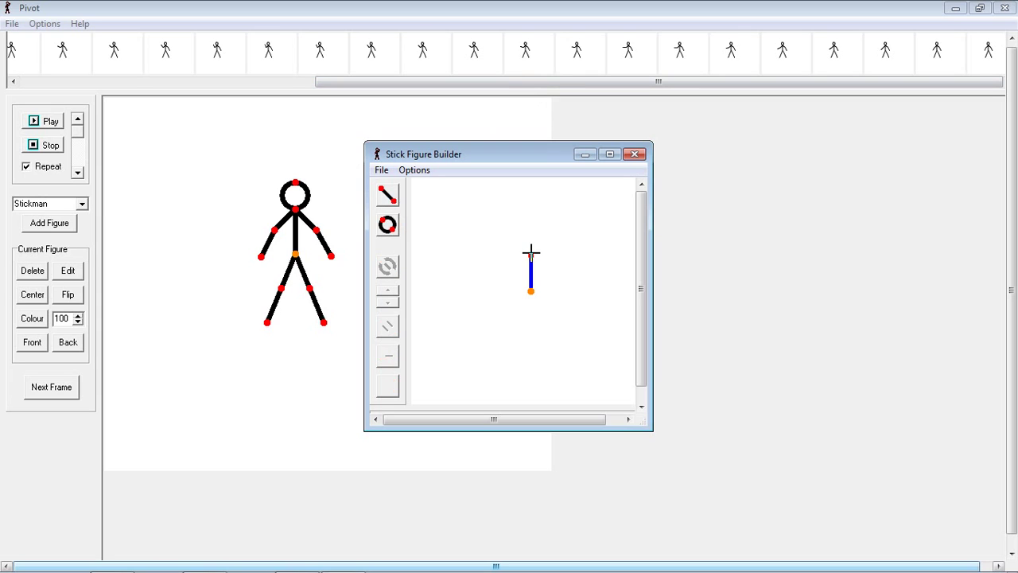
drag(530, 255, 470, 274)
click(387, 268)
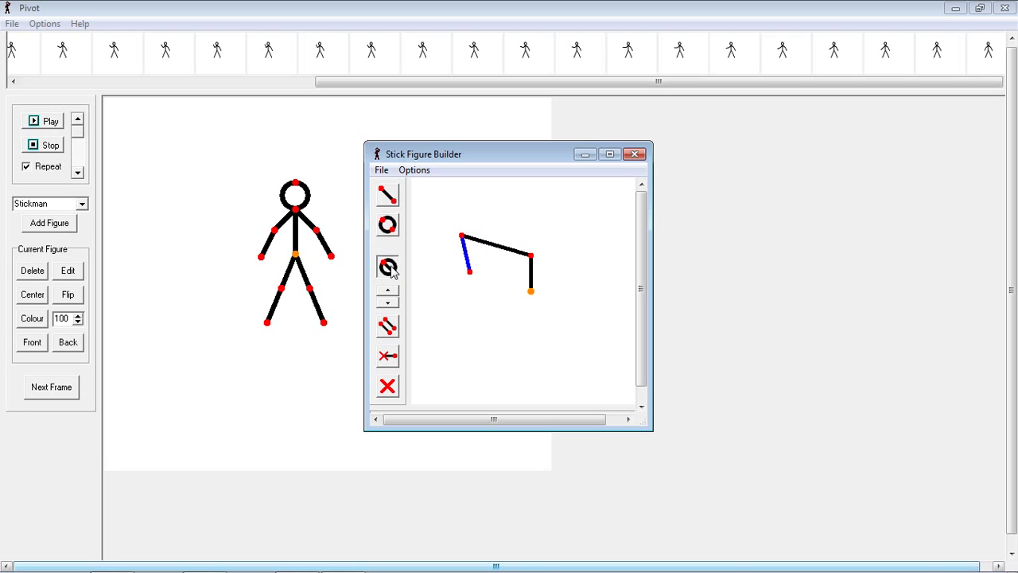
click(388, 267)
click(388, 267)
click(387, 267)
Thicken the ring segment four times, then shift the figure and swing the ring around its joint.
click(389, 297)
click(389, 297)
click(389, 297)
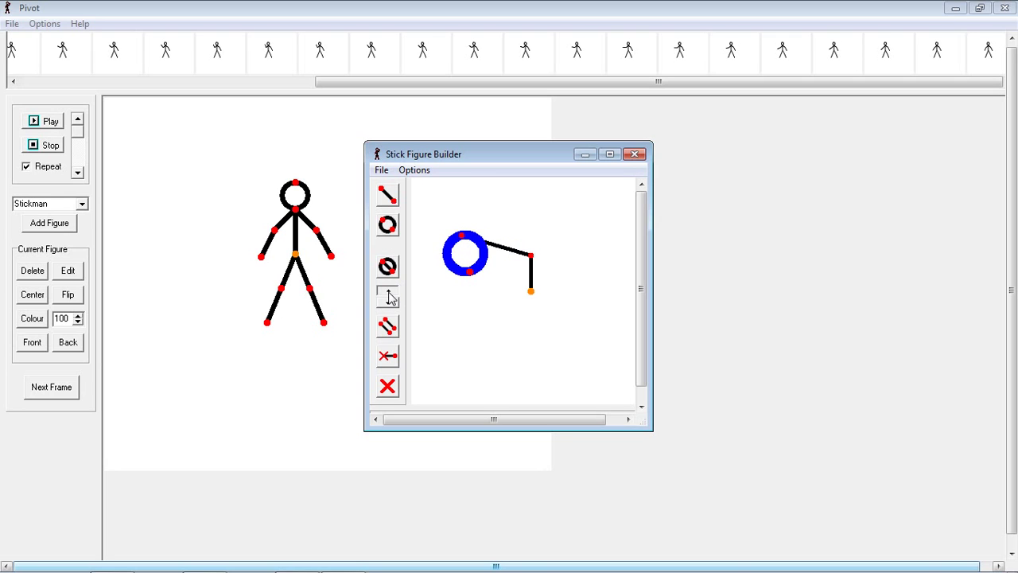
click(389, 297)
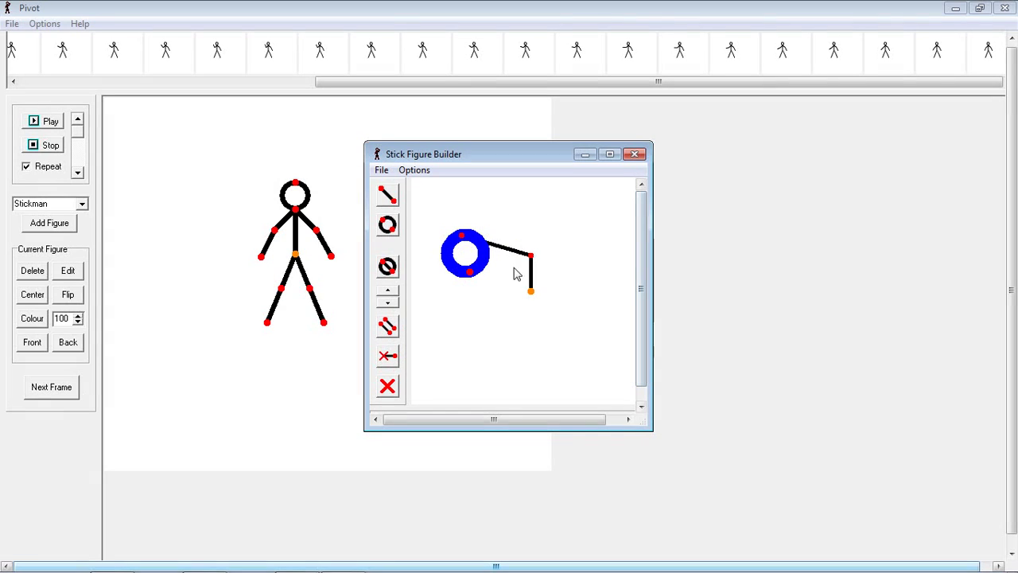
drag(531, 291, 568, 301)
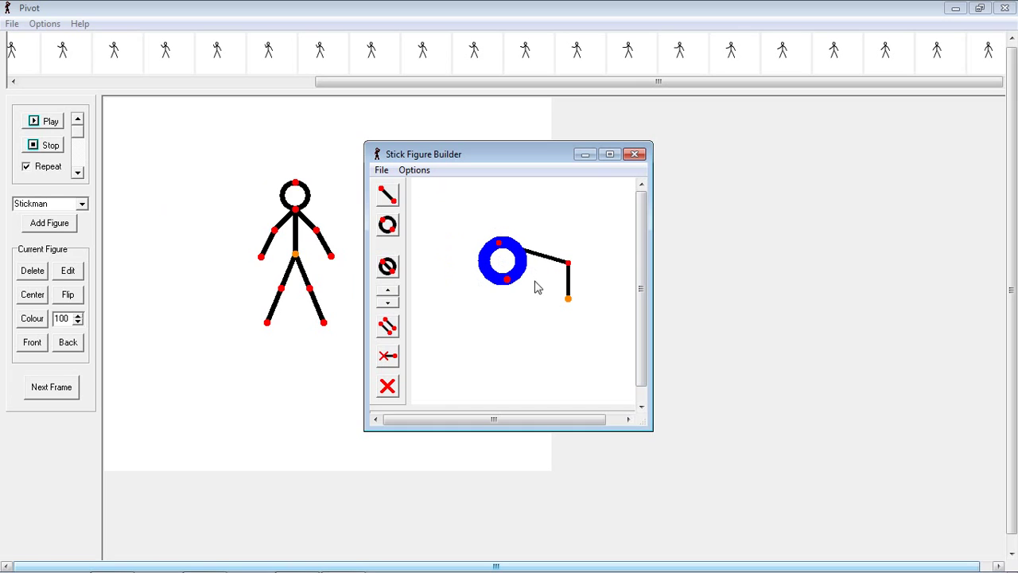
drag(506, 281, 553, 306)
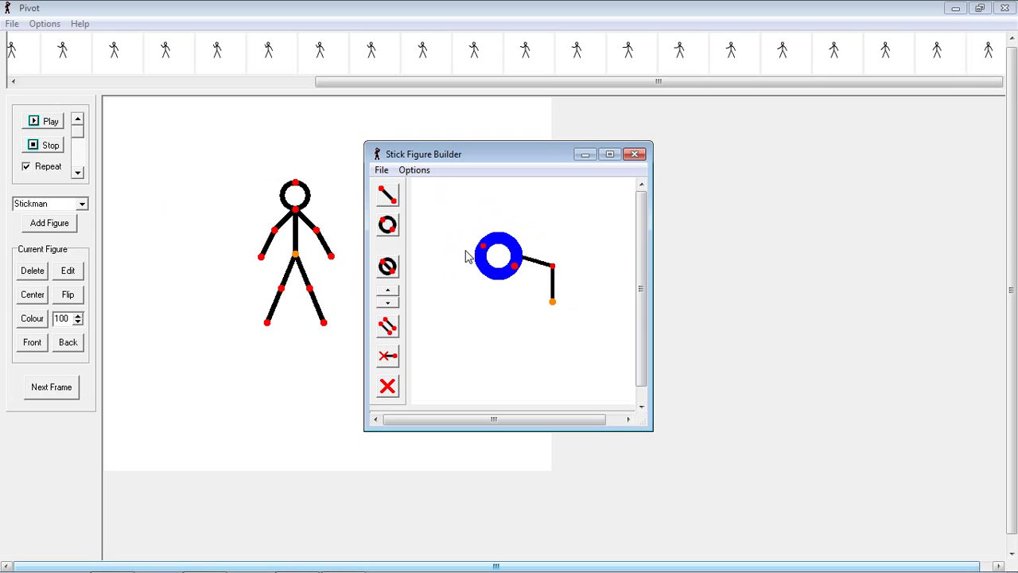
Save the new figure type as 'thingy'.
click(381, 171)
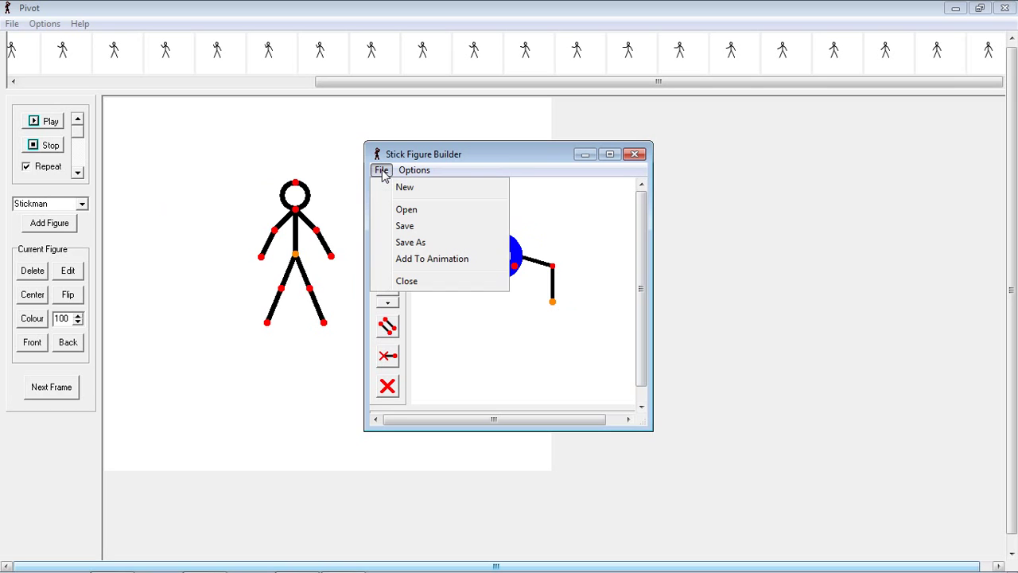
click(432, 243)
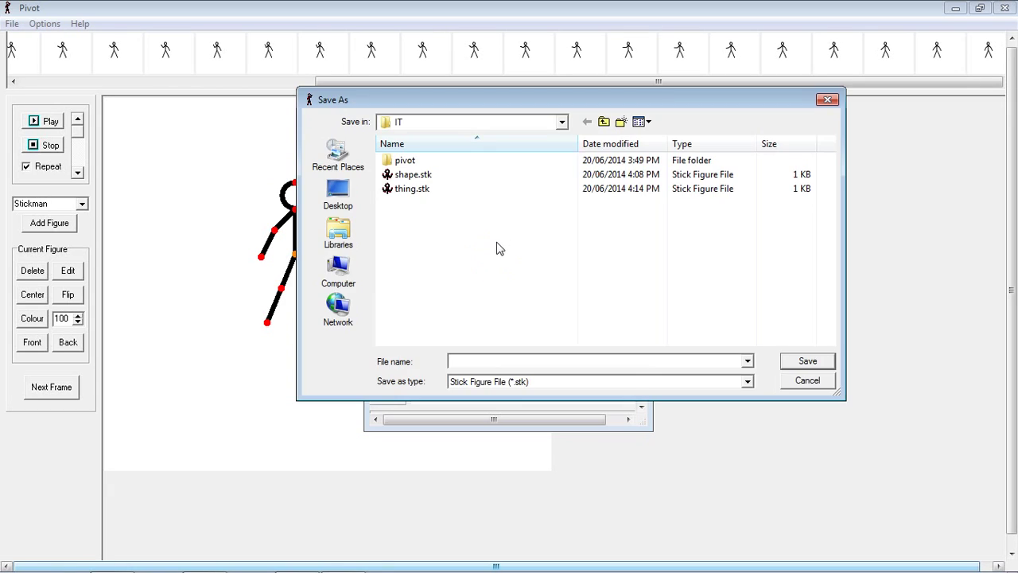
text(thingy)
click(805, 362)
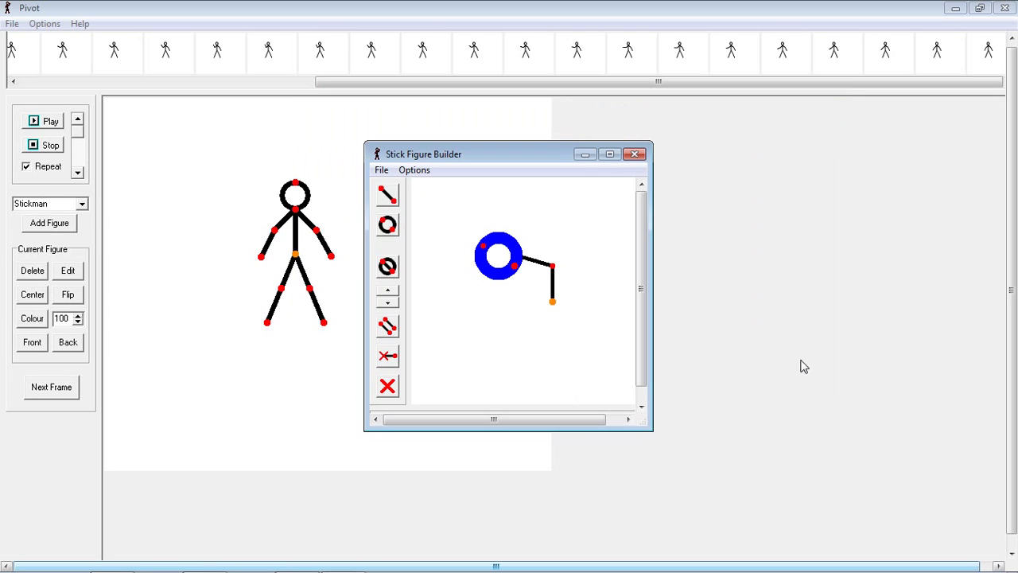
Add a thingy figure to the canvas and drag it right of the stickman.
click(634, 154)
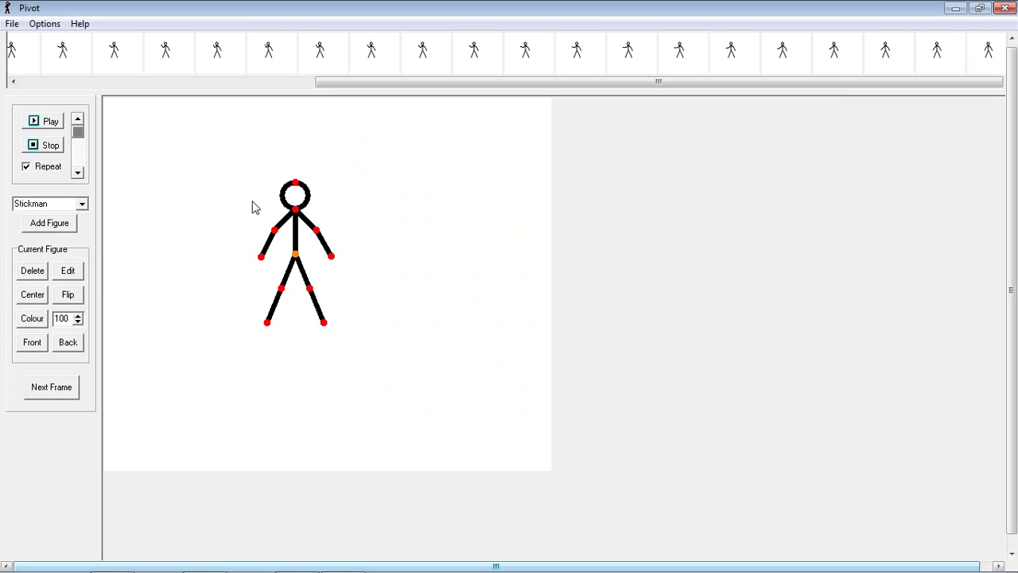
click(55, 205)
key(BackSpace)
click(38, 226)
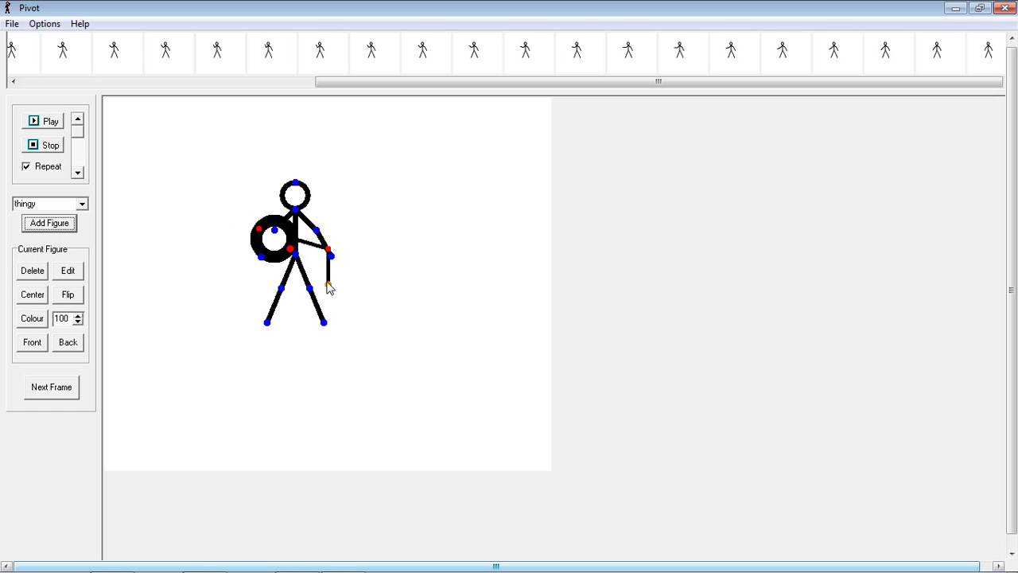
drag(327, 284, 460, 329)
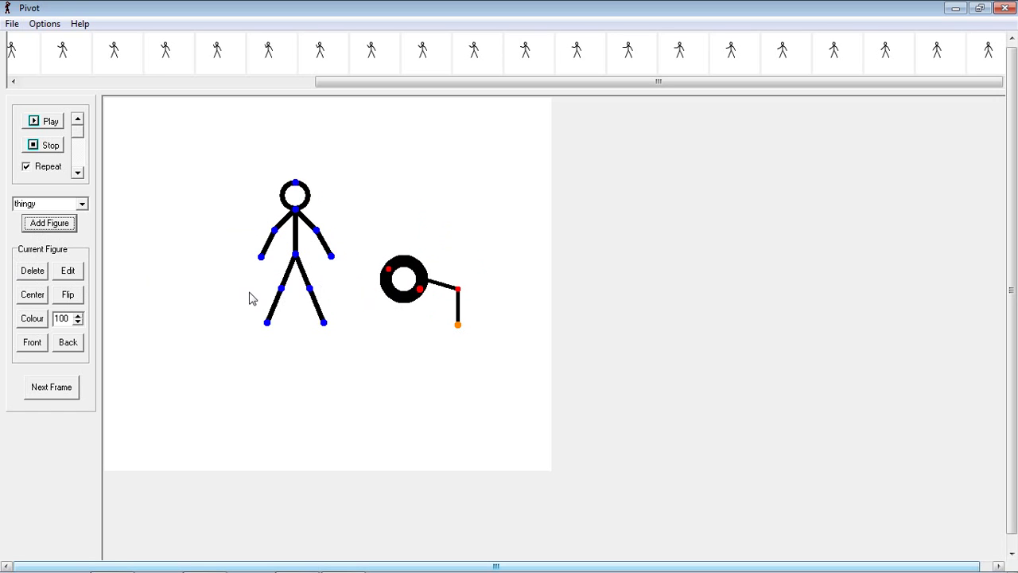
Try Edit, Flip twice and Center on the ring, then place it right of the stickman again.
click(68, 271)
click(634, 154)
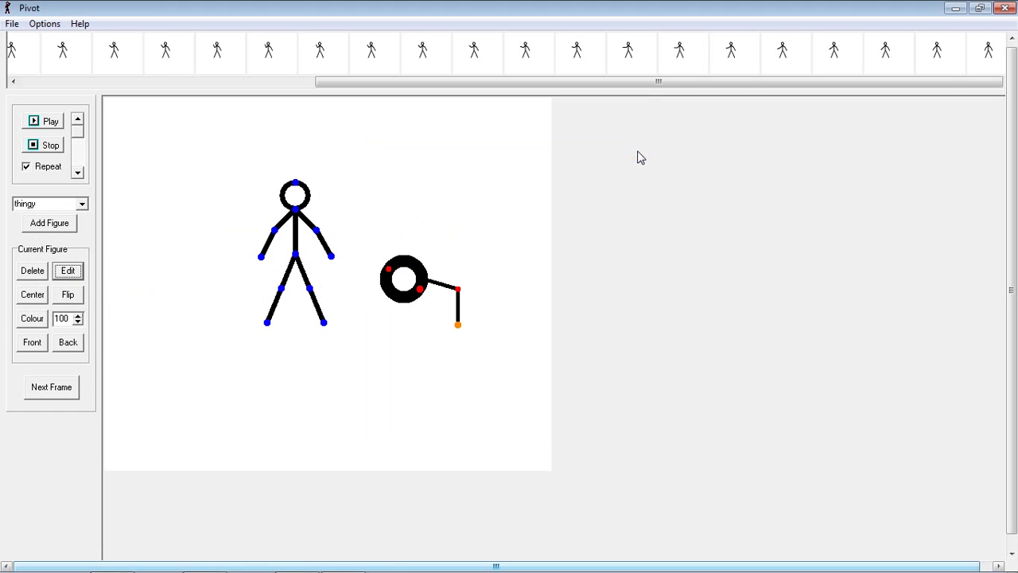
click(71, 300)
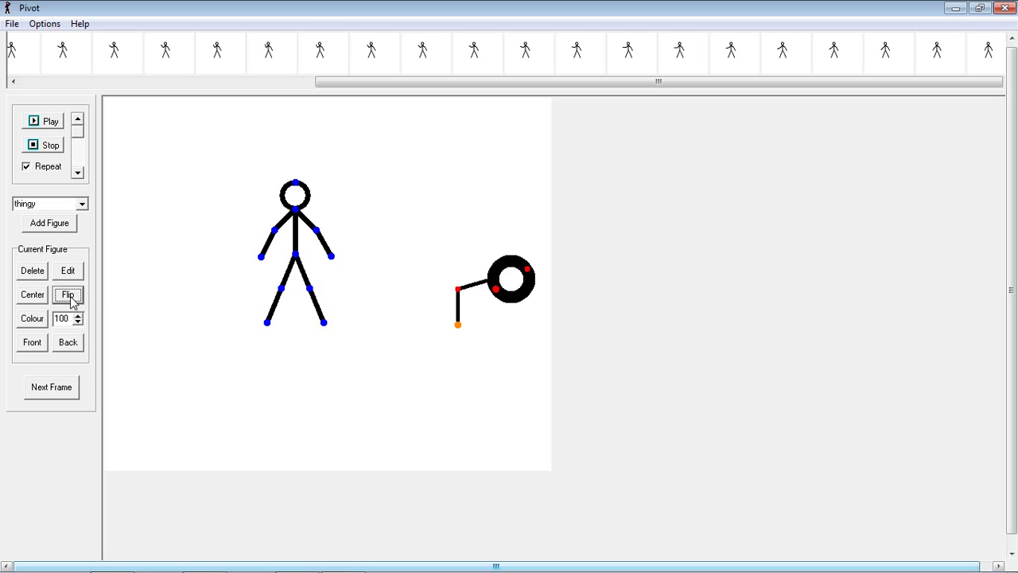
click(72, 301)
click(37, 301)
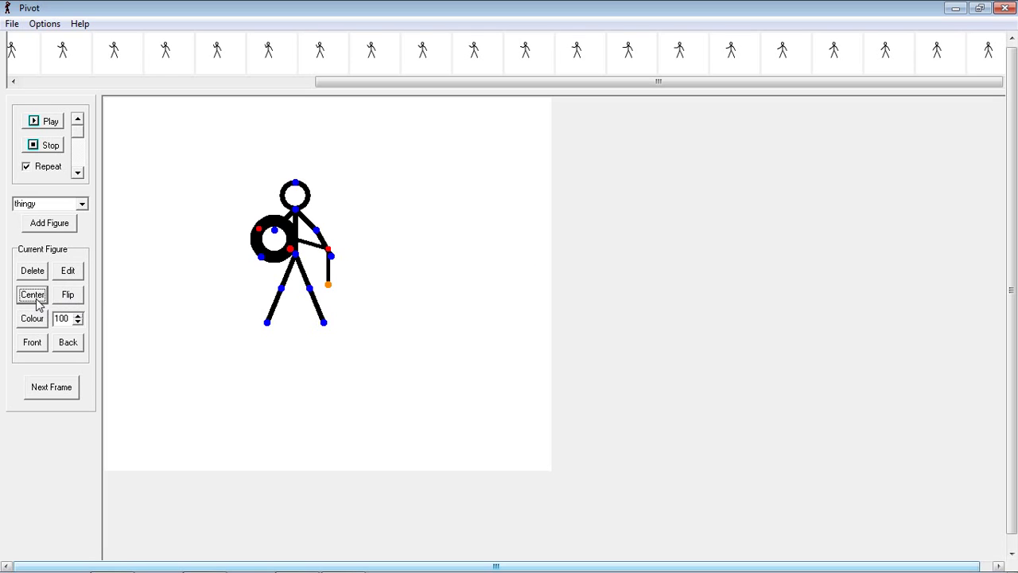
drag(328, 284, 463, 337)
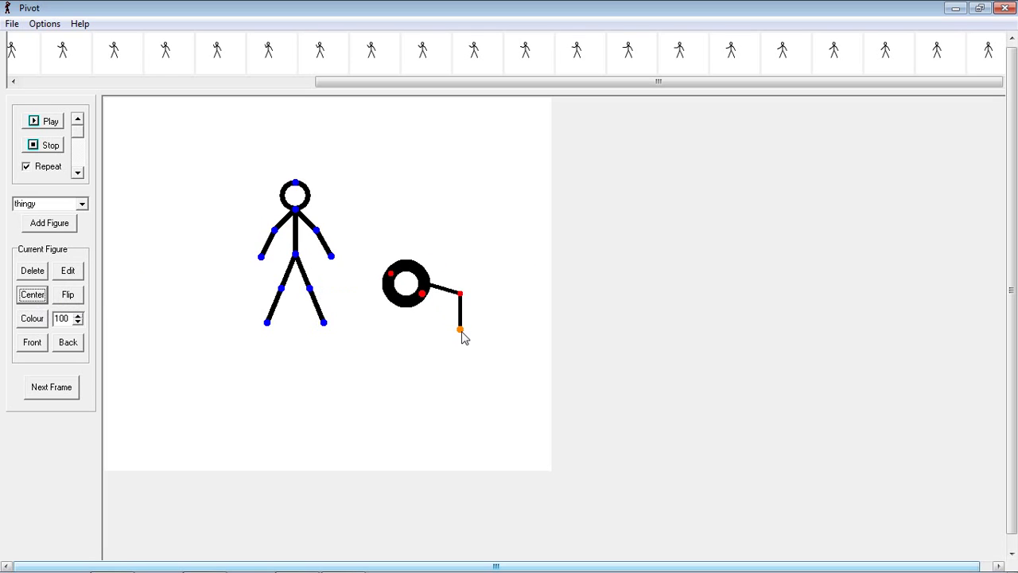
Colour the ring figure bright green and enlarge it to size 118.
click(32, 318)
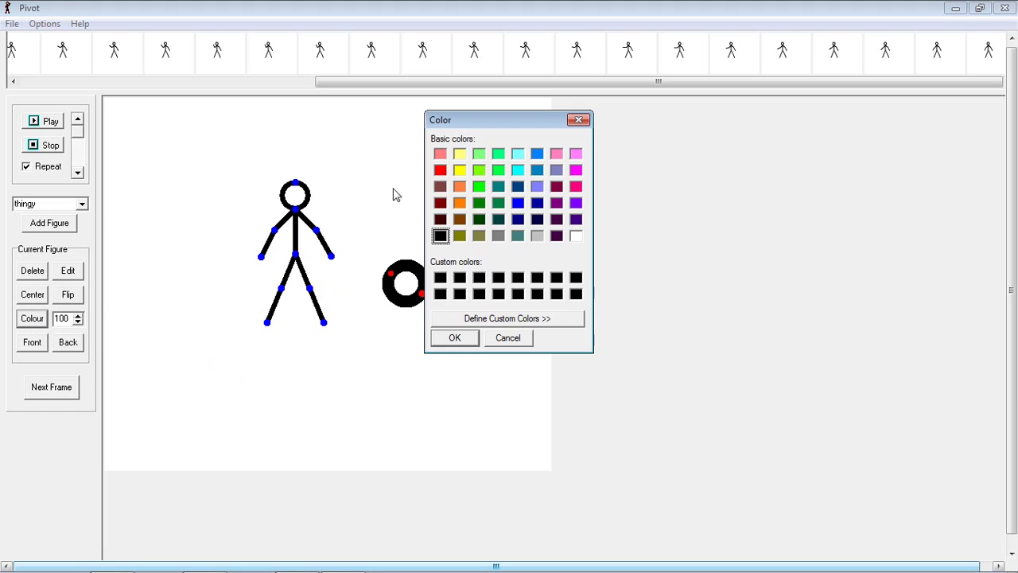
click(479, 187)
click(461, 319)
click(455, 338)
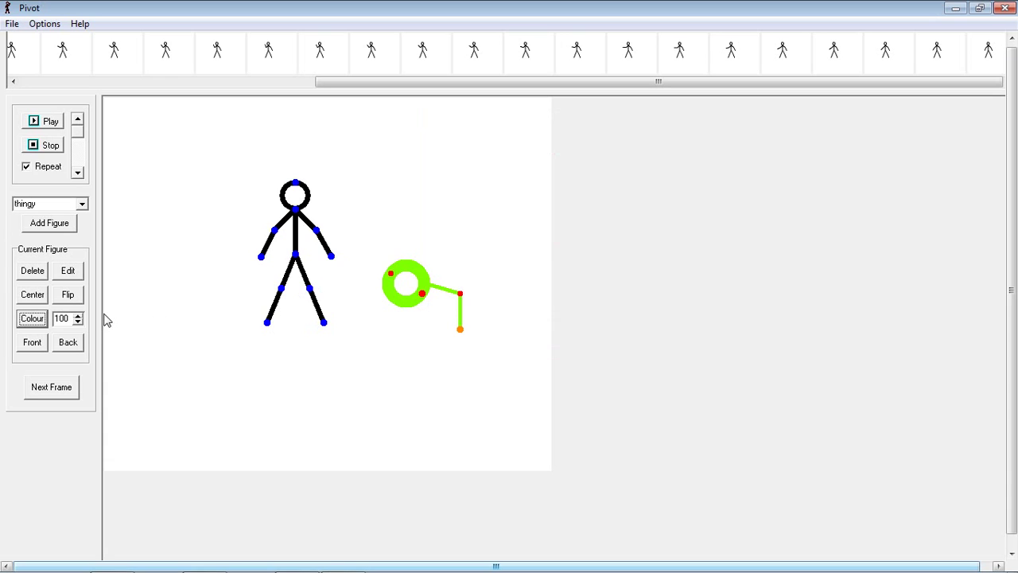
drag(79, 316, 79, 316)
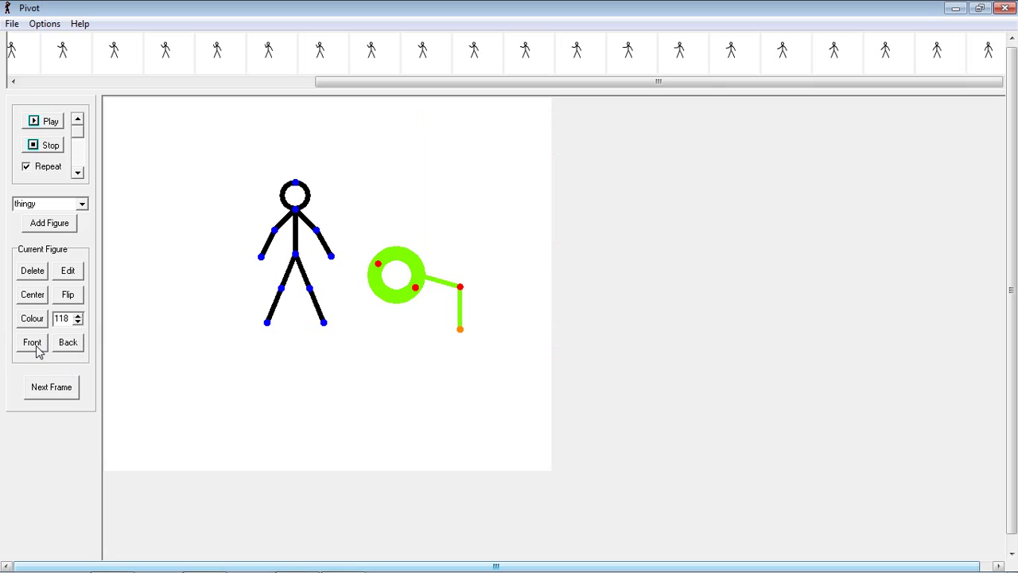
Move the stickman onto the ring, toggle Front/Back, then place him left of the ring.
drag(295, 260, 396, 283)
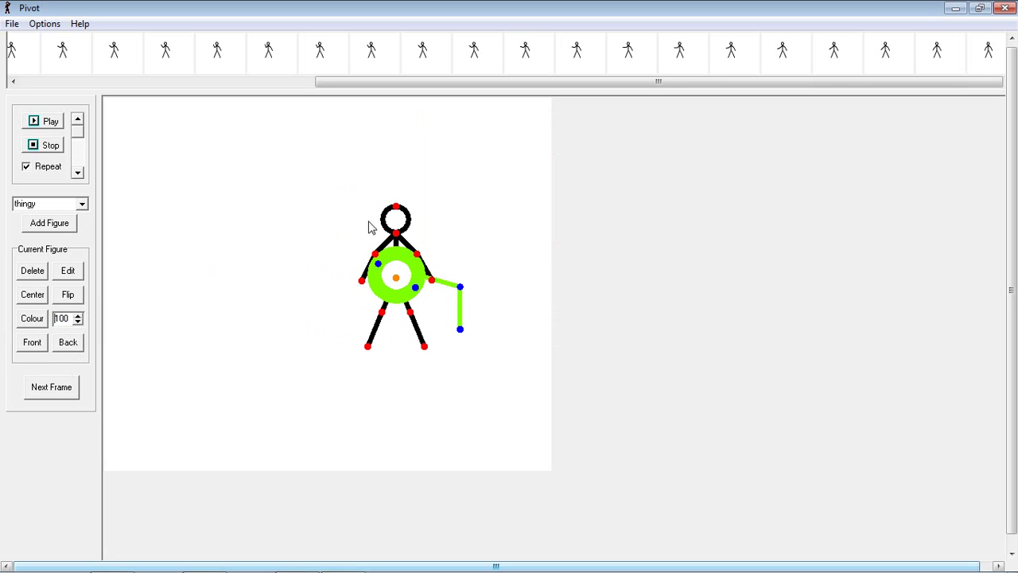
click(35, 345)
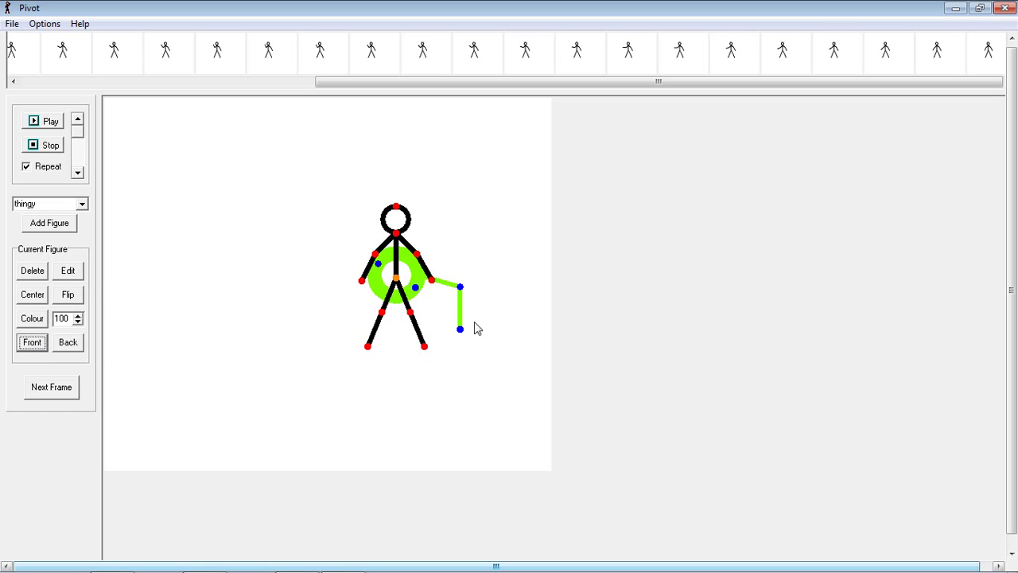
click(68, 344)
click(35, 345)
click(65, 345)
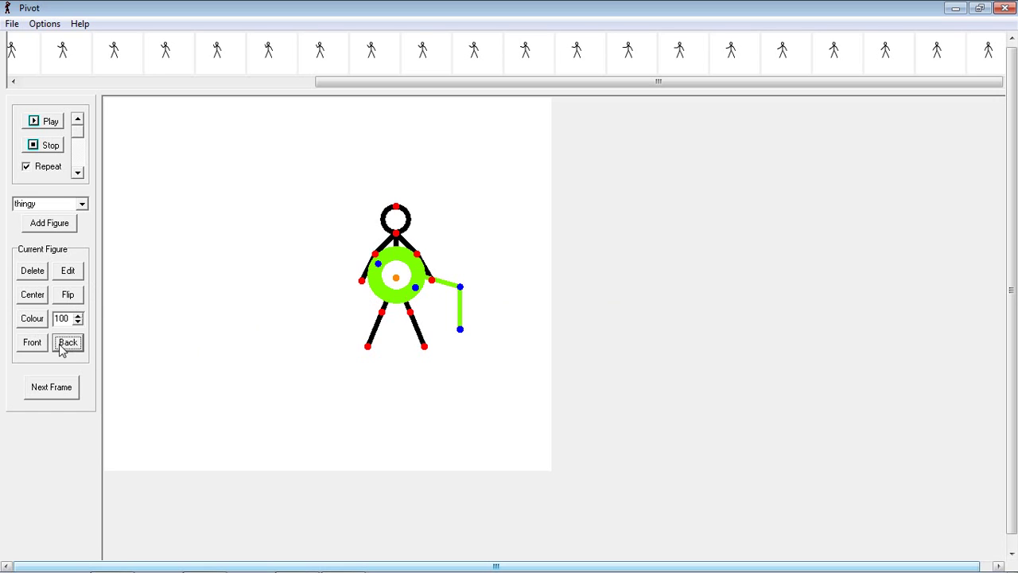
click(35, 345)
drag(396, 278, 288, 272)
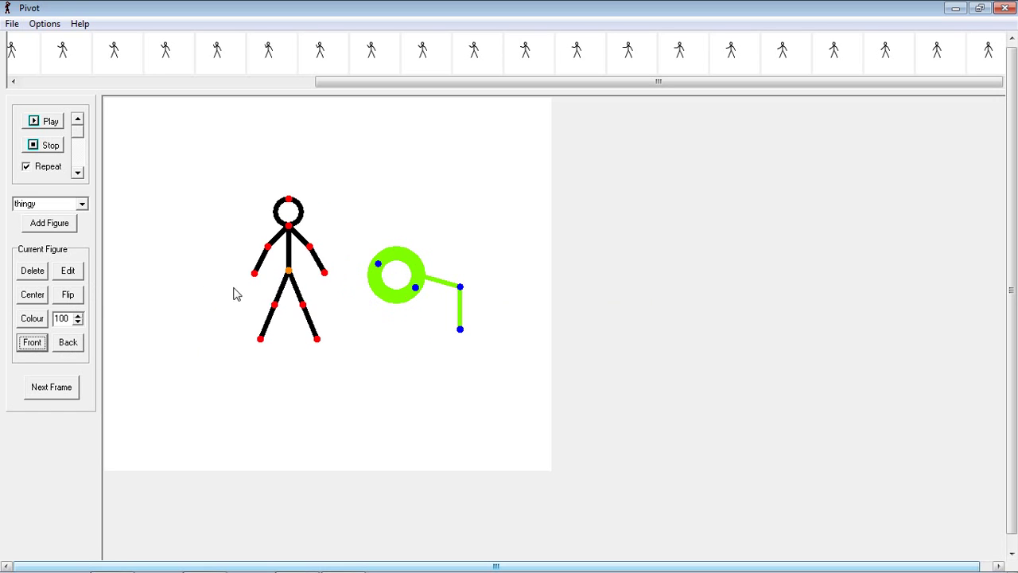
Delete the stickman, shift the ring left, cancel Load Background, and swing the ring slightly higher.
click(37, 274)
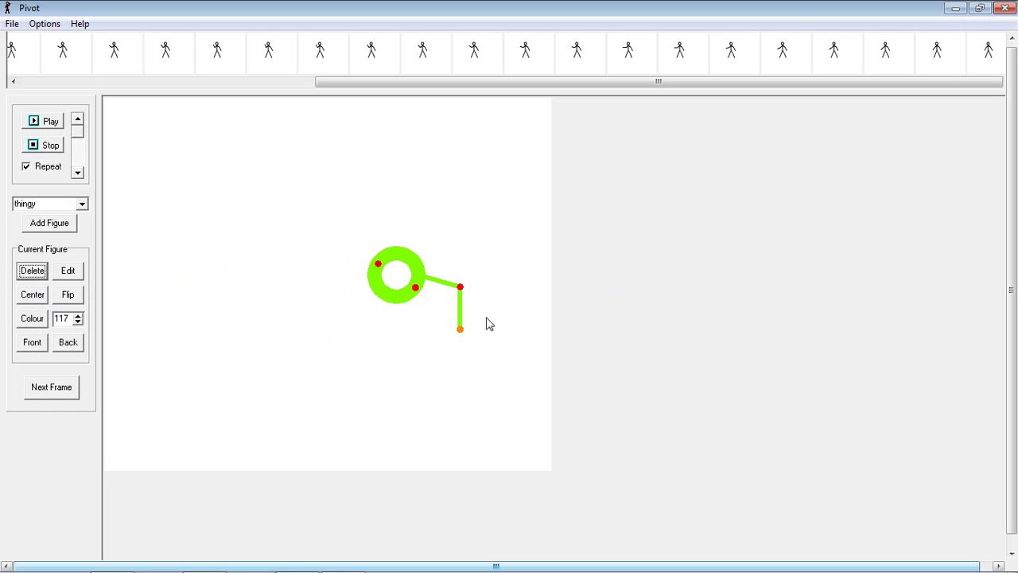
drag(459, 328, 354, 315)
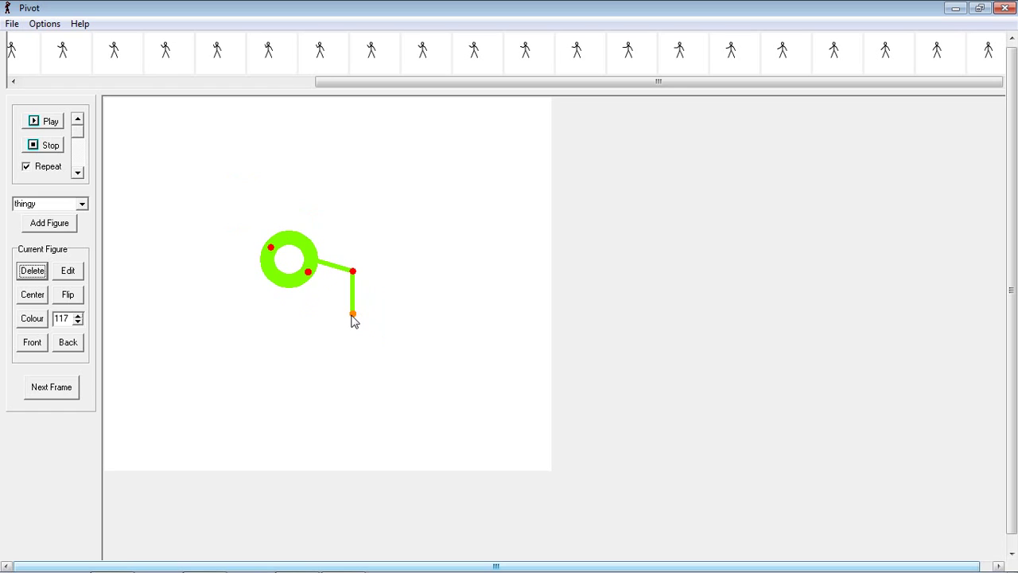
click(12, 23)
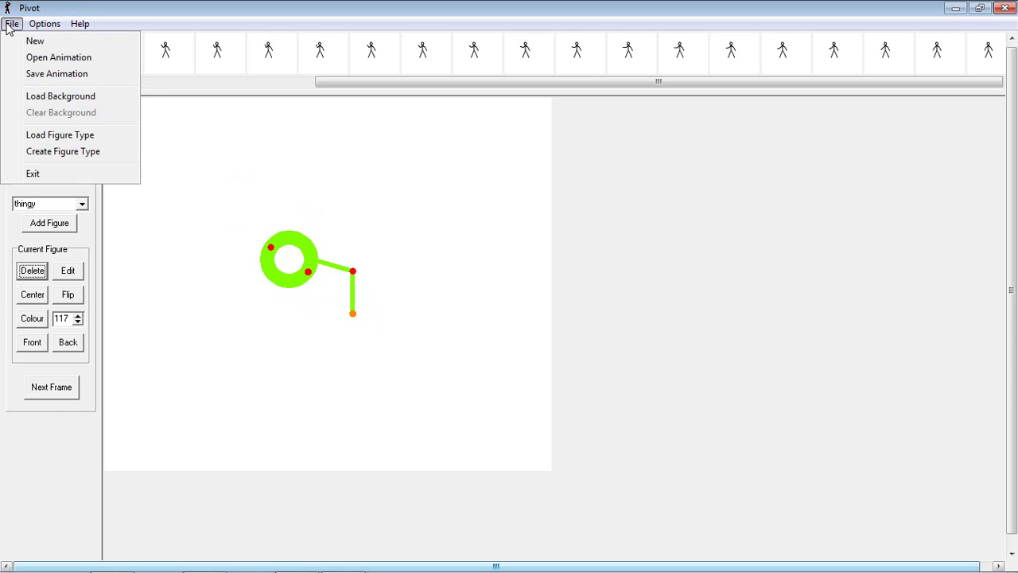
click(108, 100)
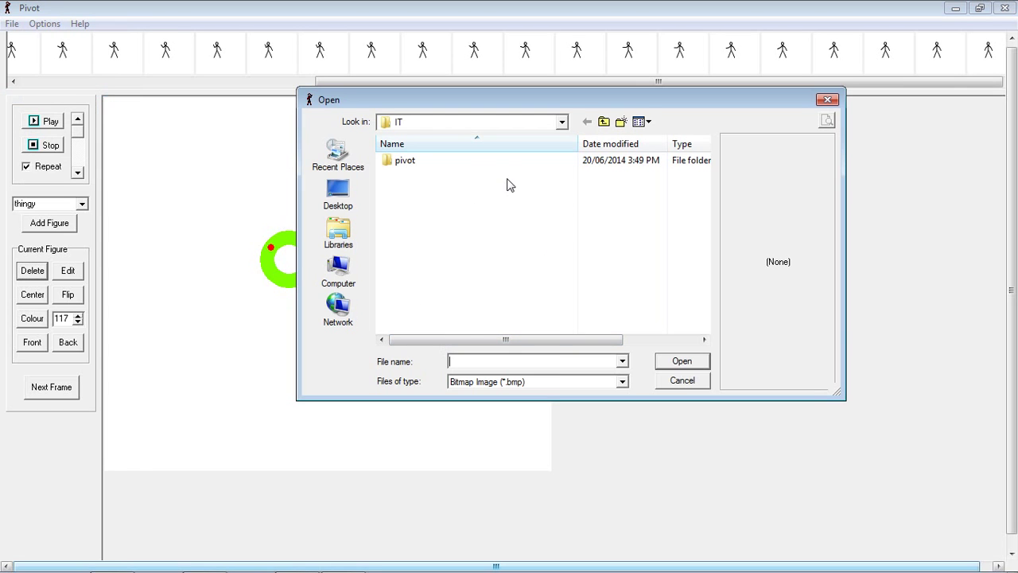
click(827, 101)
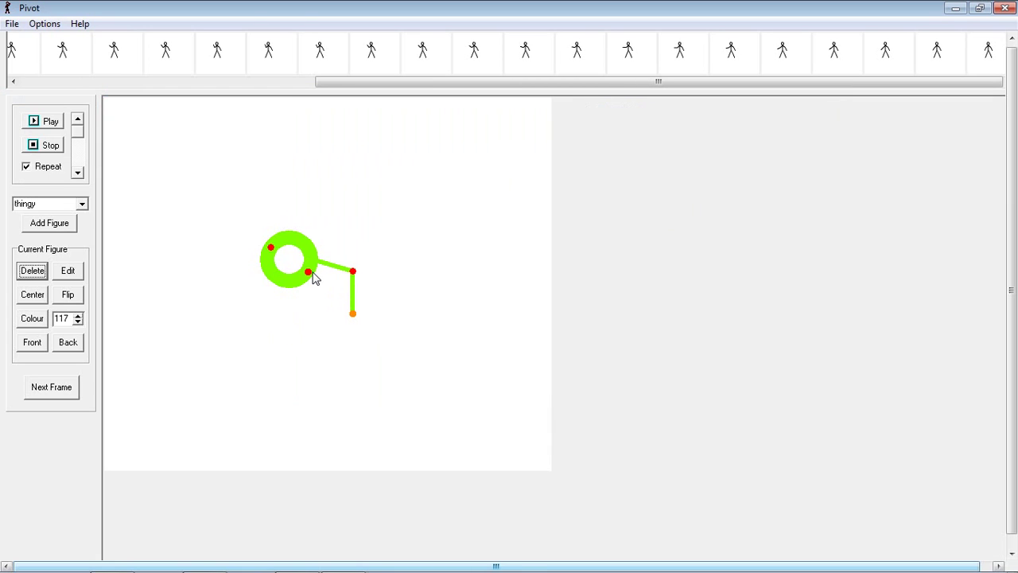
drag(309, 272, 287, 258)
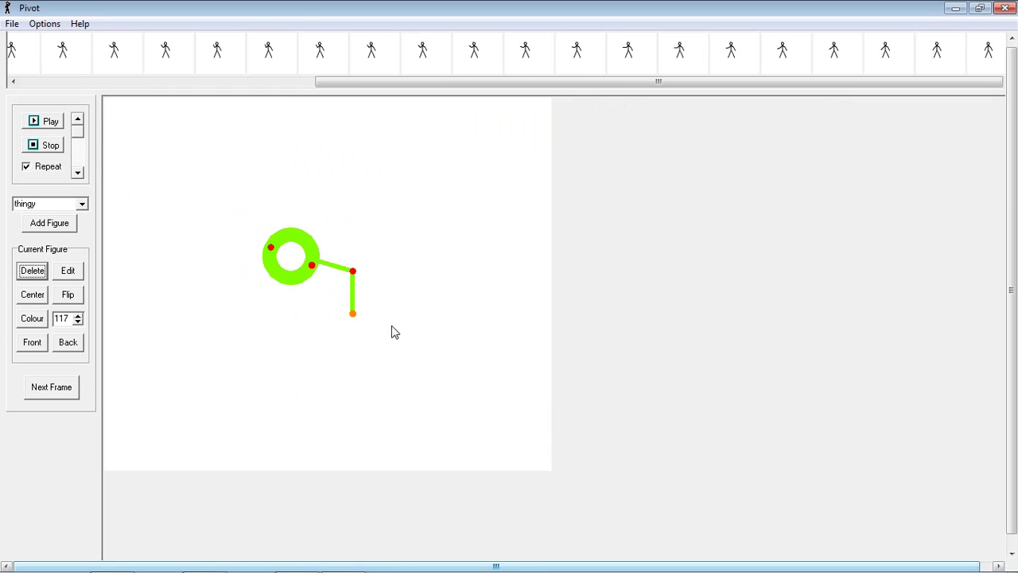